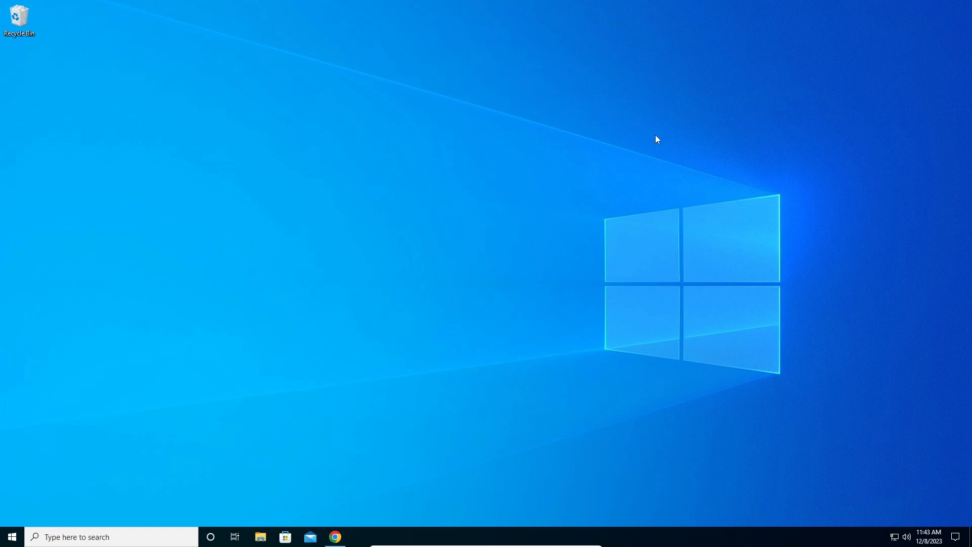
# Download Display Driver Uninstaller 18.0.6.9 from the USA mirror on the Guru3D page open in Chrome.
pyautogui.click(335, 536)
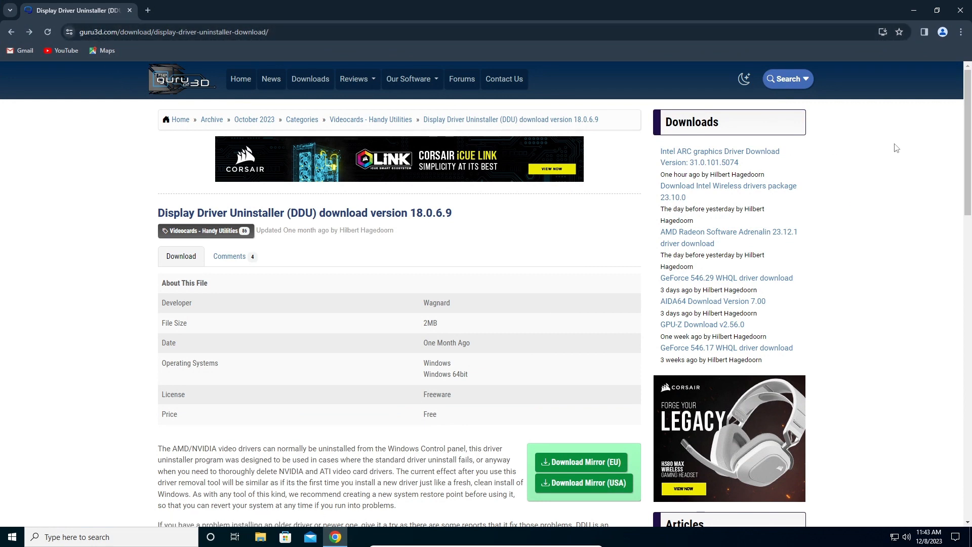
pyautogui.moveTo(971, 119); pyautogui.dragTo(969, 159)
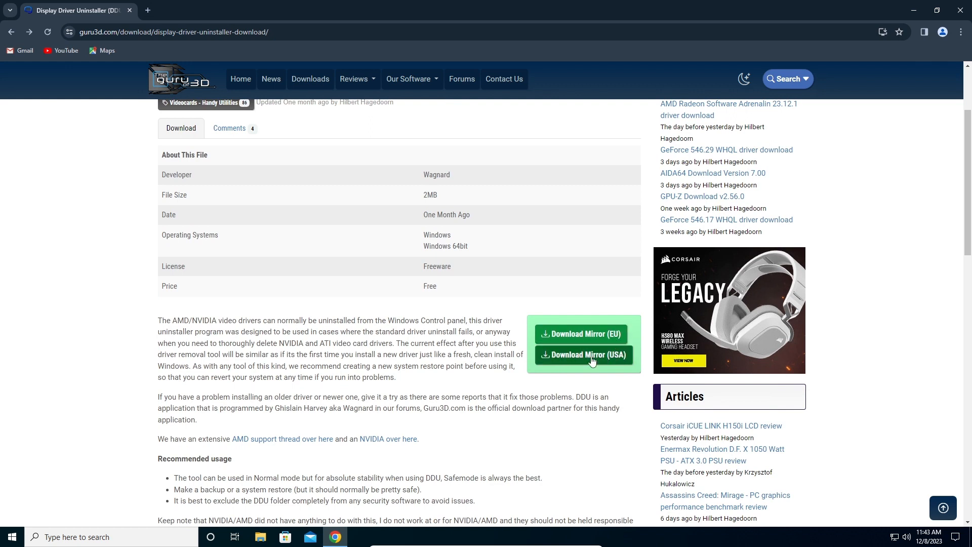
pyautogui.click(624, 358)
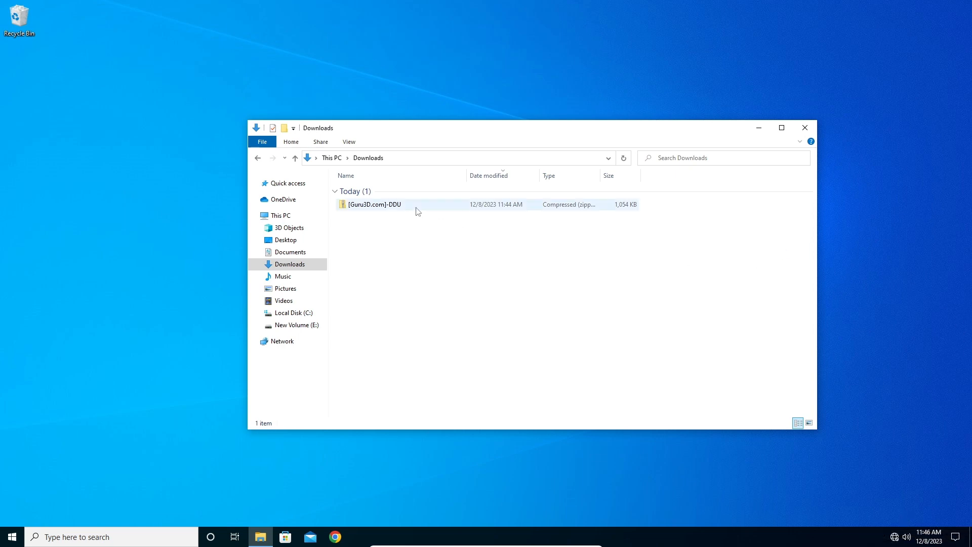
# Check the downloaded [Guru3D.com]-DDU archive in the Downloads folder and close the folder window.
pyautogui.moveTo(510, 254); pyautogui.dragTo(356, 195)
pyautogui.click(581, 273)
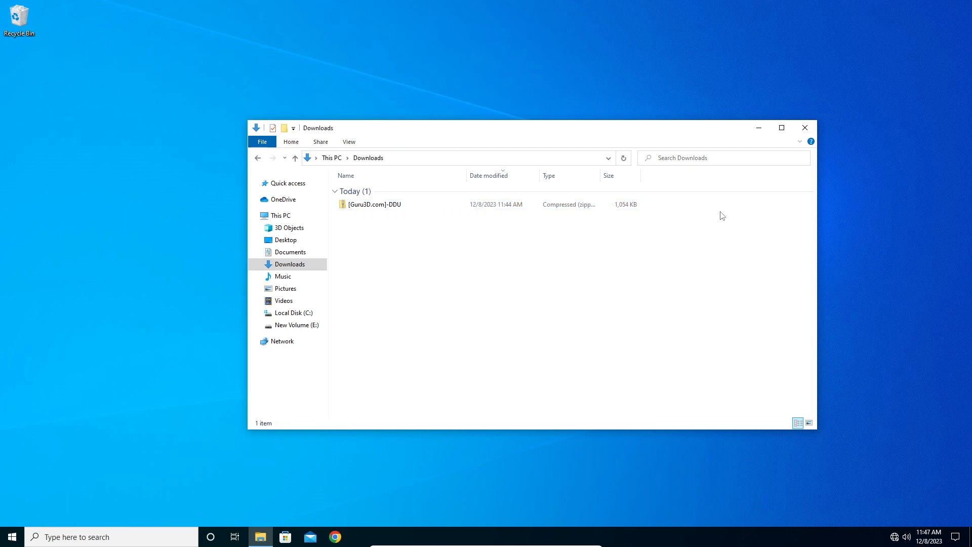
pyautogui.click(805, 128)
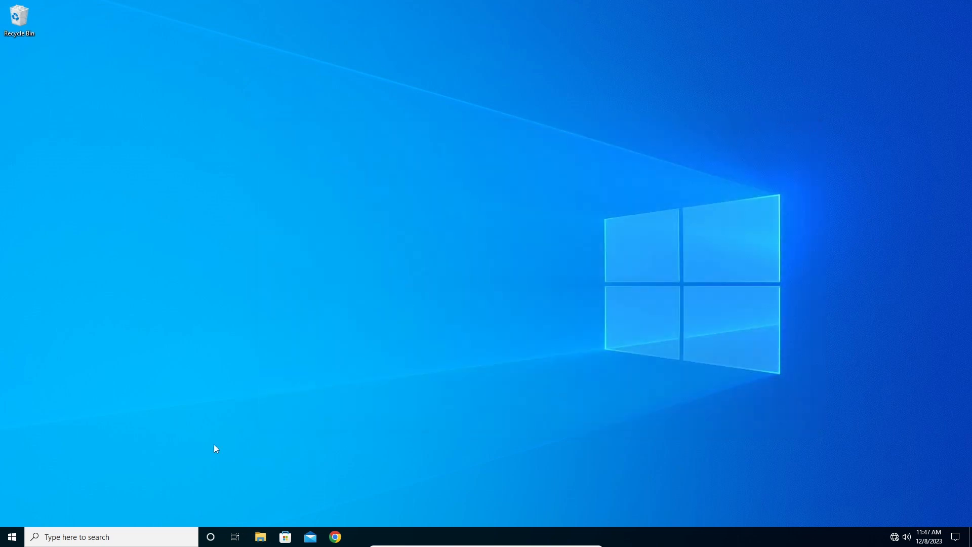
# Restart Windows into the recovery environment's option screen.
pyautogui.click(13, 537)
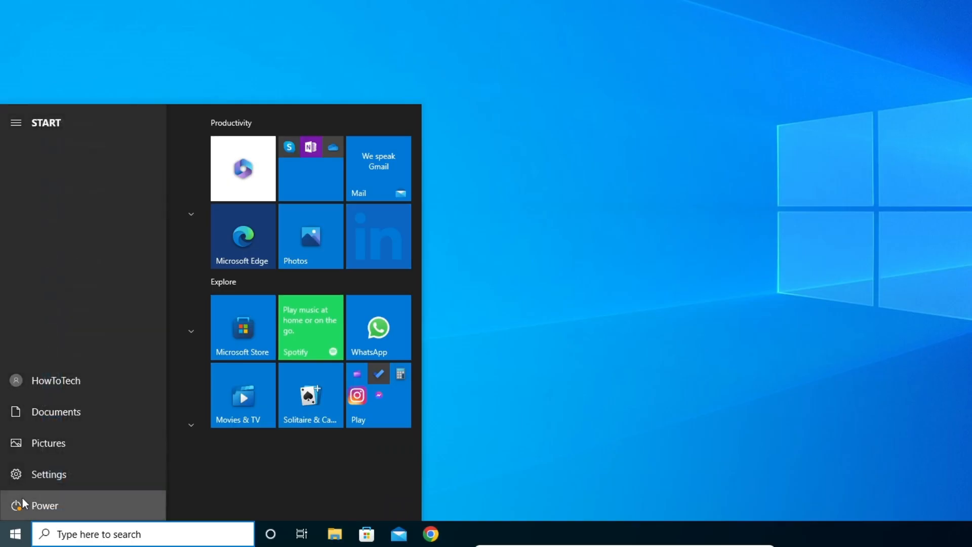
pyautogui.click(22, 501)
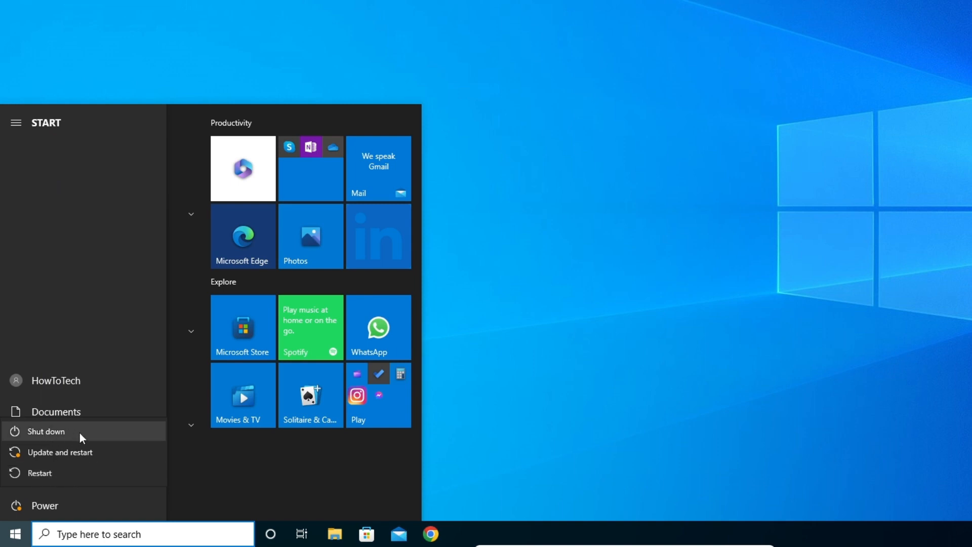
pyautogui.click(66, 474)
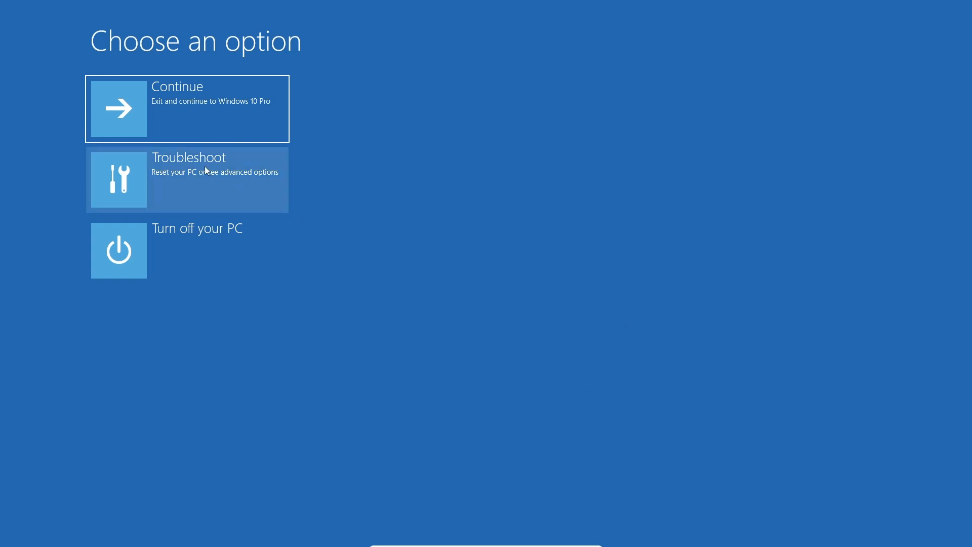
# Boot into Safe Mode with Networking through the advanced troubleshooting startup settings.
pyautogui.click(244, 165)
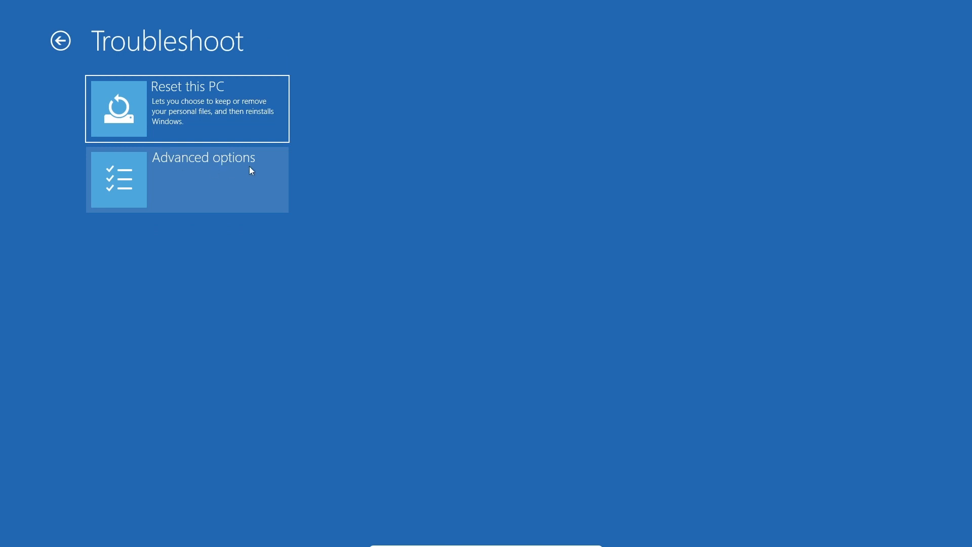
pyautogui.click(262, 161)
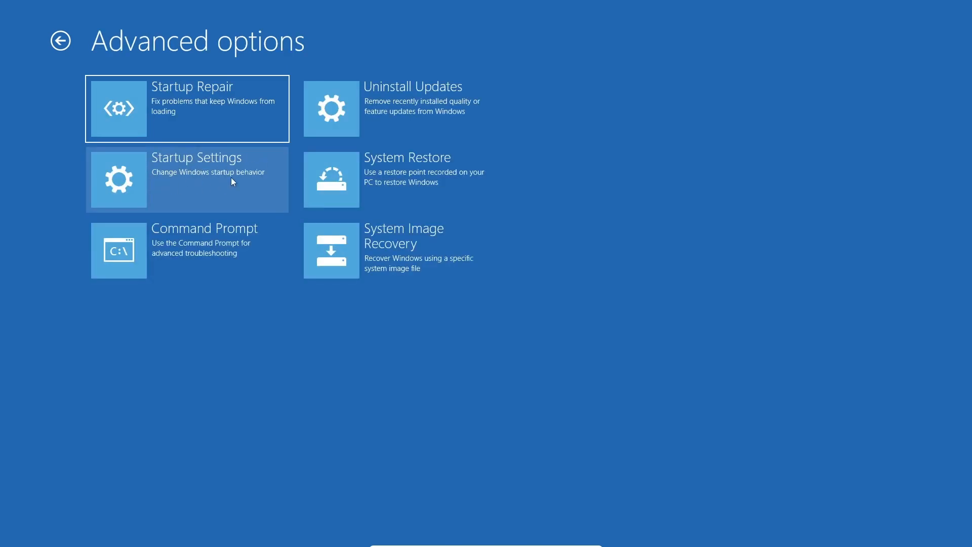
pyautogui.click(254, 159)
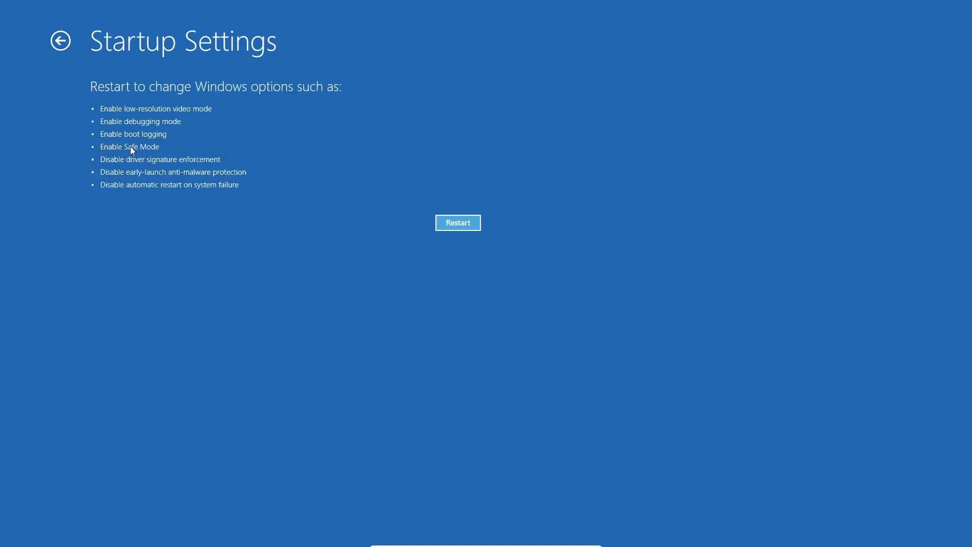
pyautogui.click(456, 223)
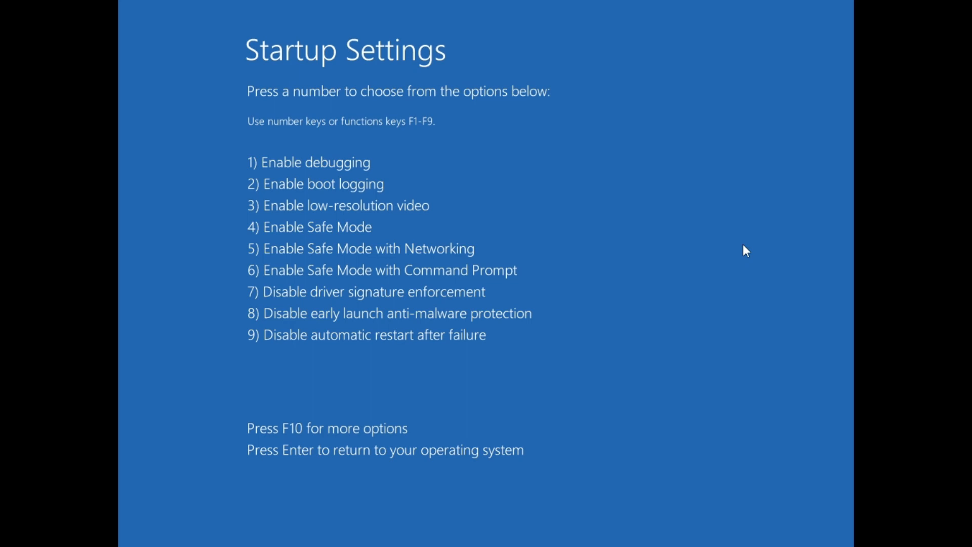
pyautogui.press('5')
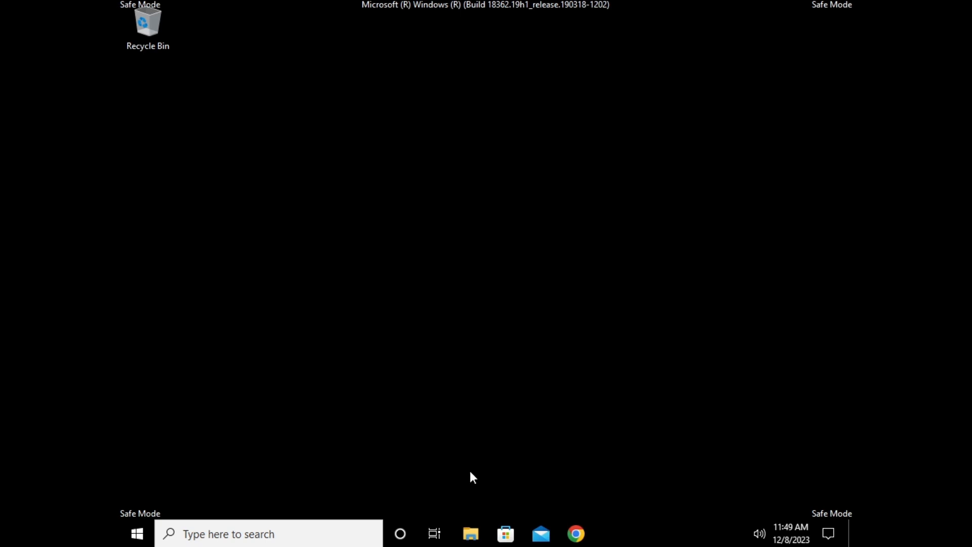
# Extract the [Guru3D.com]-DDU archive from the Downloads folder to the suggested destination folder.
pyautogui.click(470, 536)
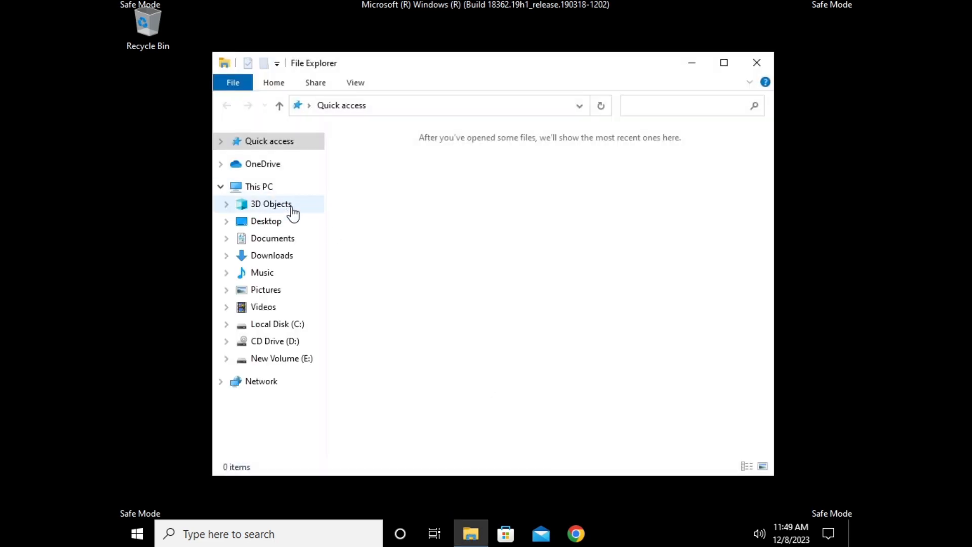
pyautogui.click(298, 254)
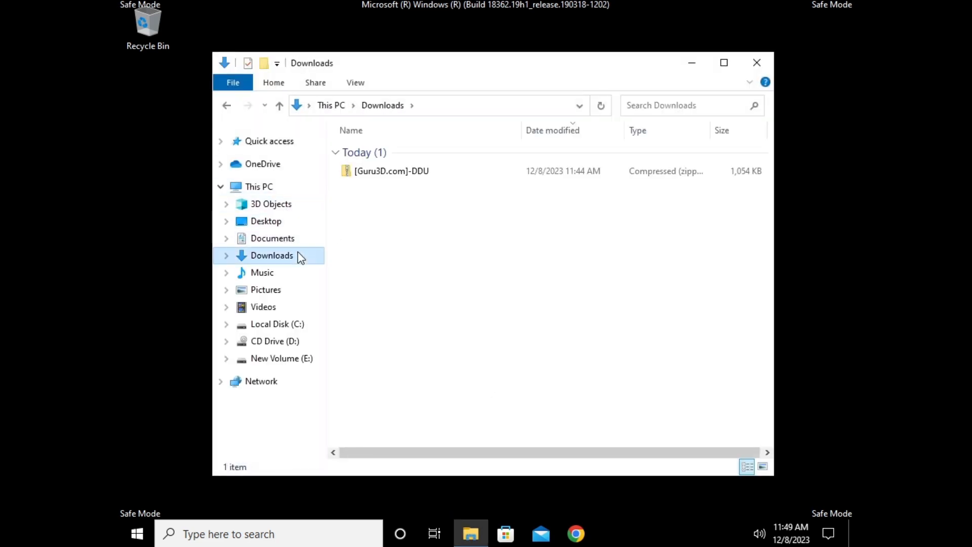
pyautogui.click(440, 172)
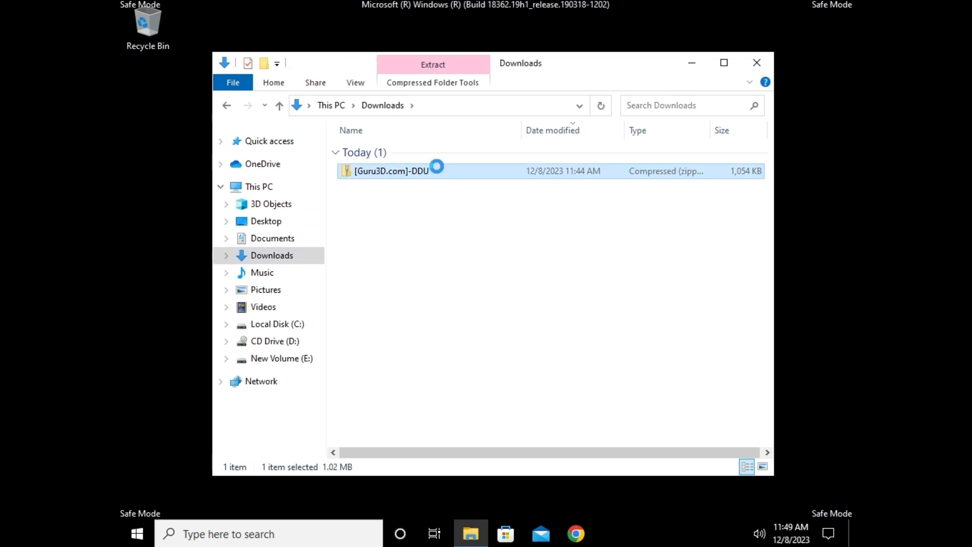
pyautogui.rightClick(437, 168)
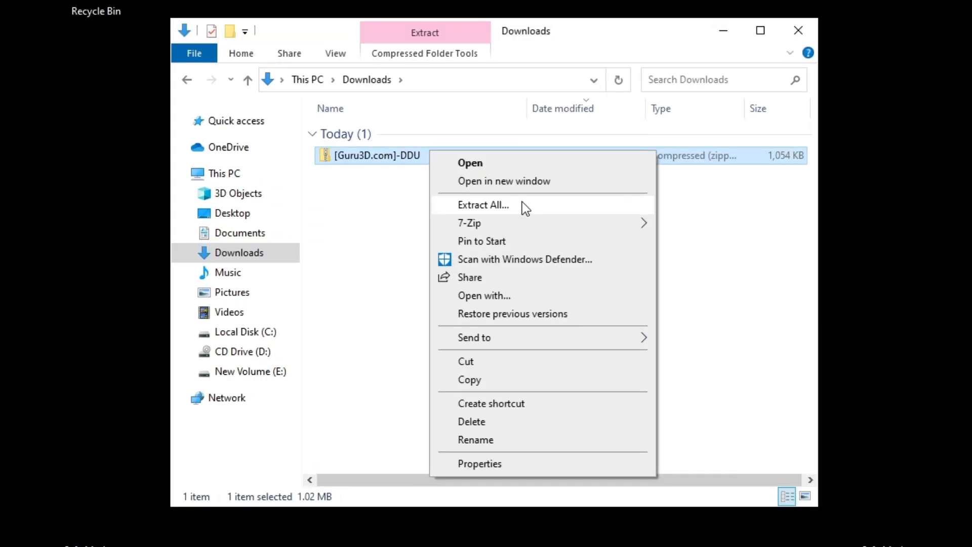
pyautogui.click(522, 205)
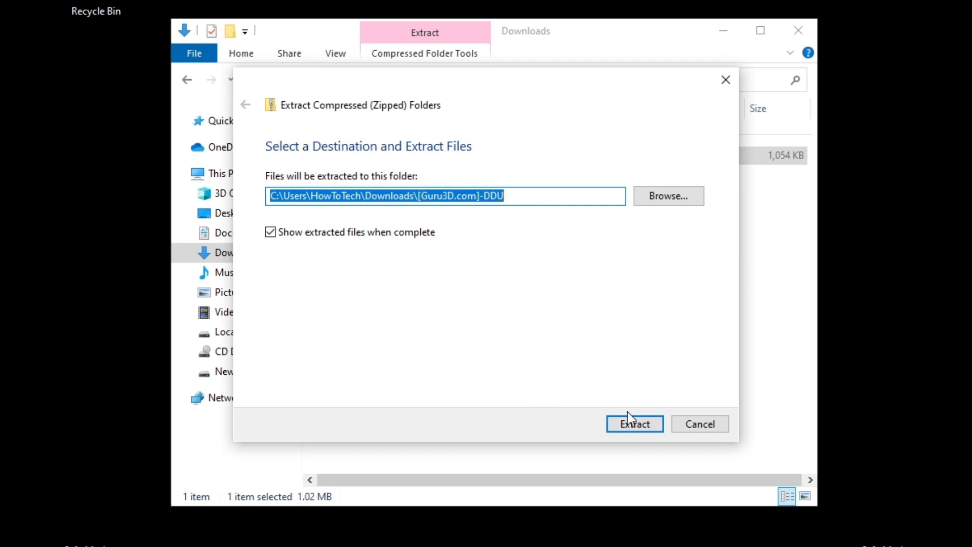
pyautogui.click(631, 425)
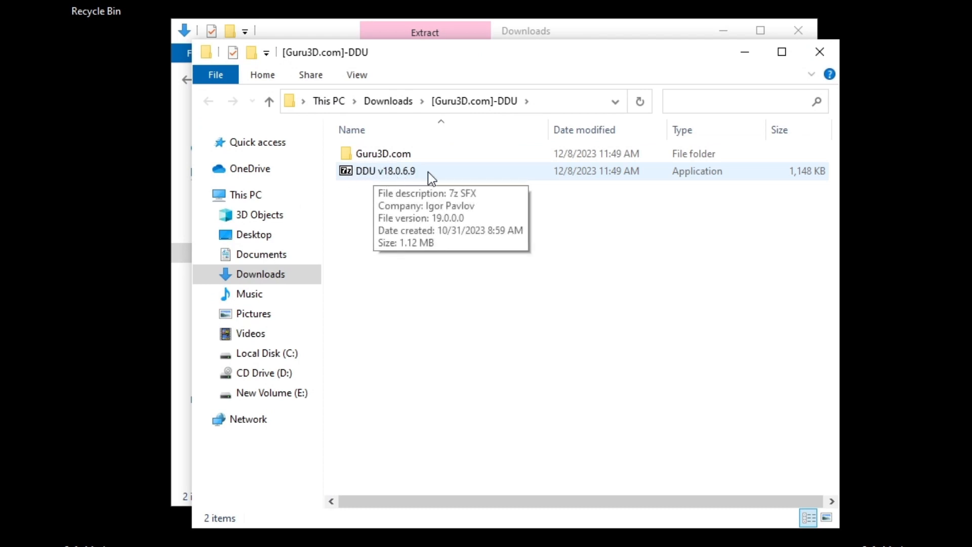
# Run the DDU v18.0.6.9 self-extracting application despite the SmartScreen prompt and extract it to the suggested folder.
pyautogui.doubleClick(453, 171)
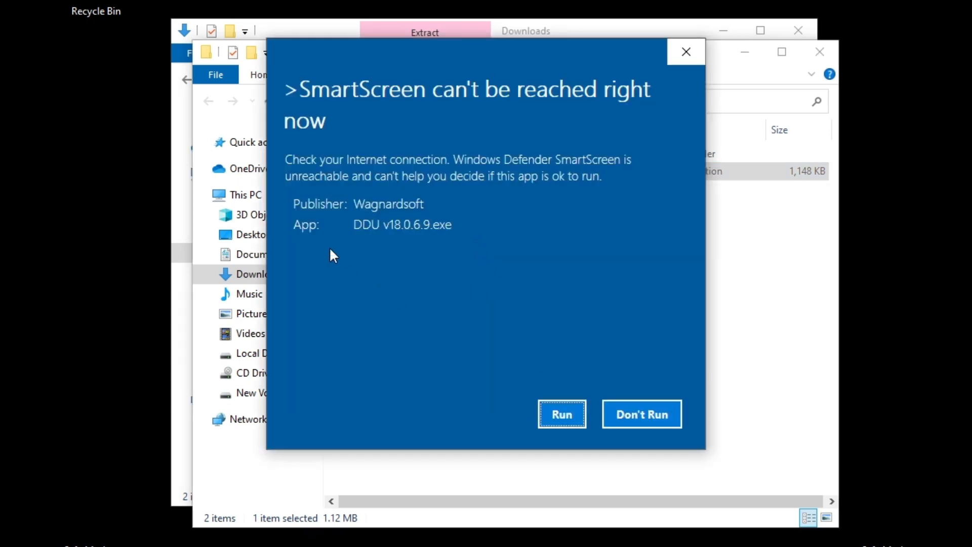
pyautogui.click(575, 415)
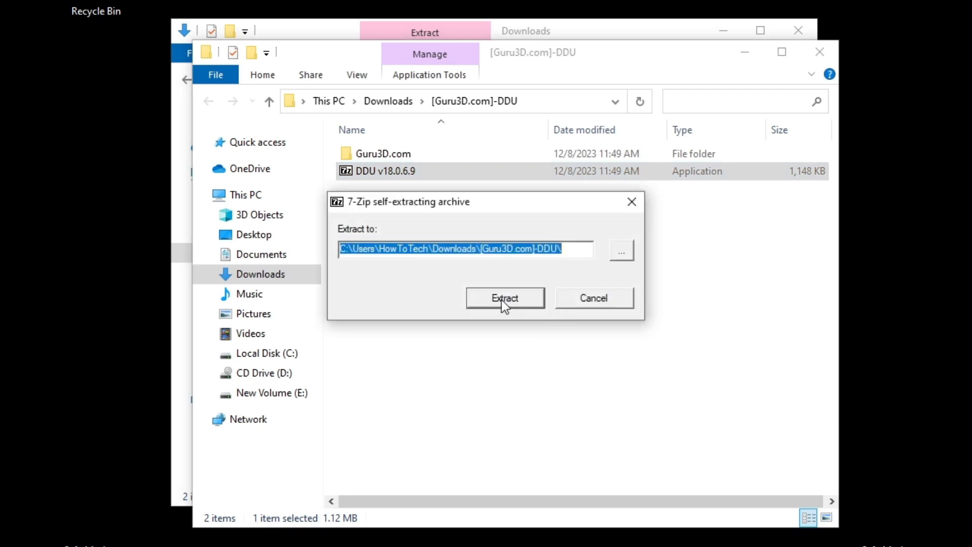
pyautogui.click(510, 299)
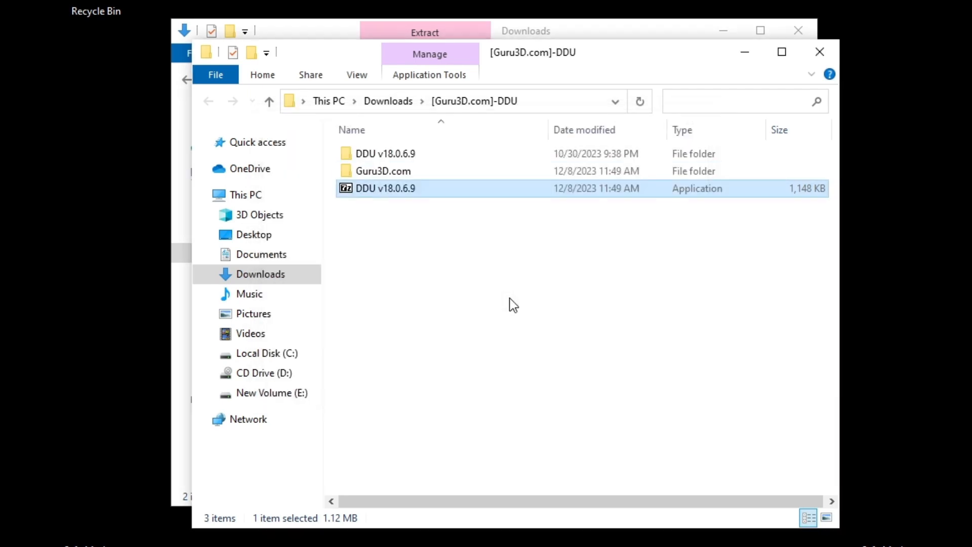
# Launch Display Driver Uninstaller from the DDU v18.0.6.9 folder, accepting the first-launch notice and closing its options with the defaults.
pyautogui.doubleClick(363, 151)
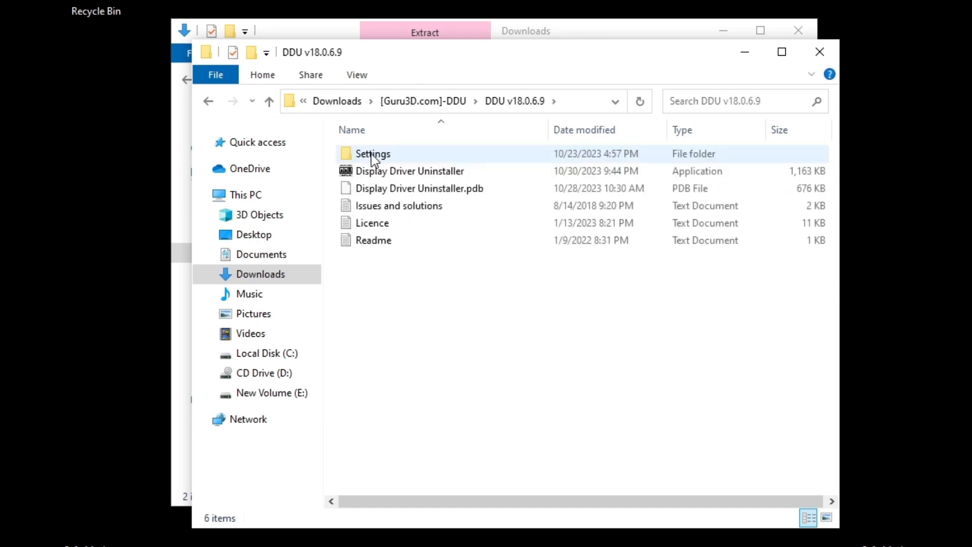
pyautogui.doubleClick(476, 173)
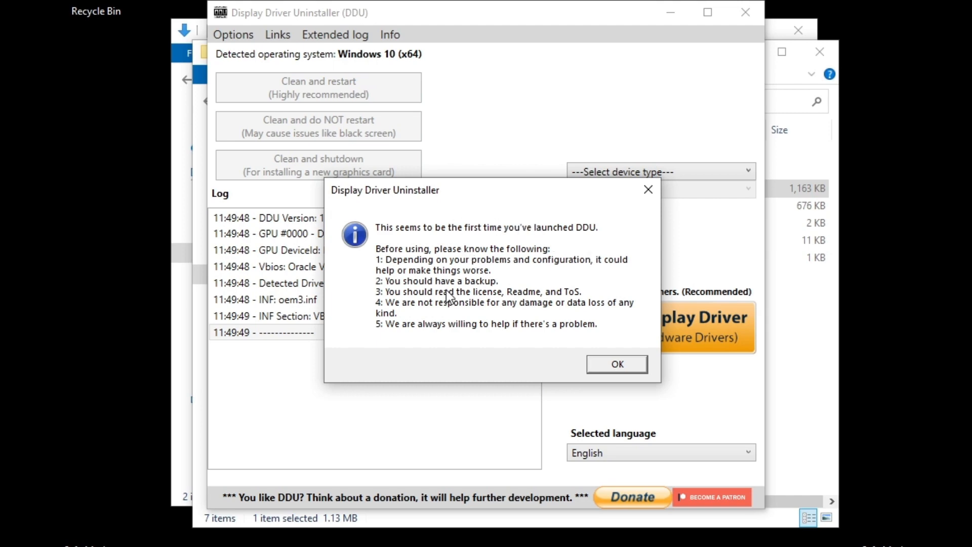
pyautogui.click(619, 363)
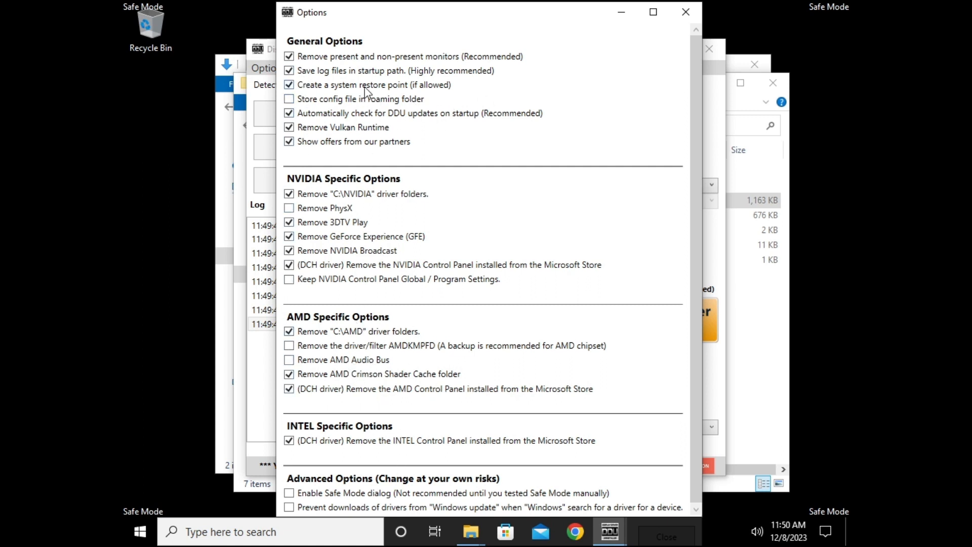
pyautogui.click(686, 12)
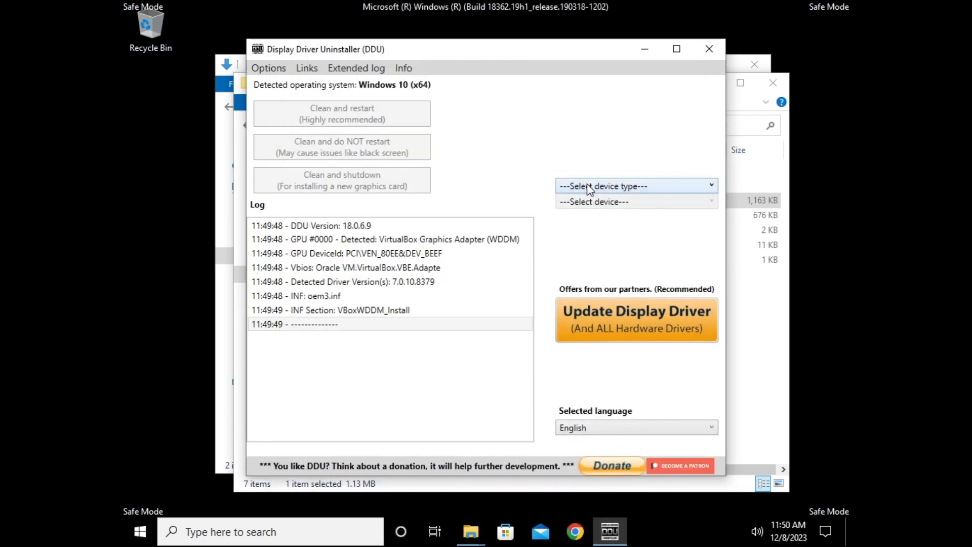
# Choose GPU as the device type and AMD as the device, and start the clean and restart operation.
pyautogui.click(653, 190)
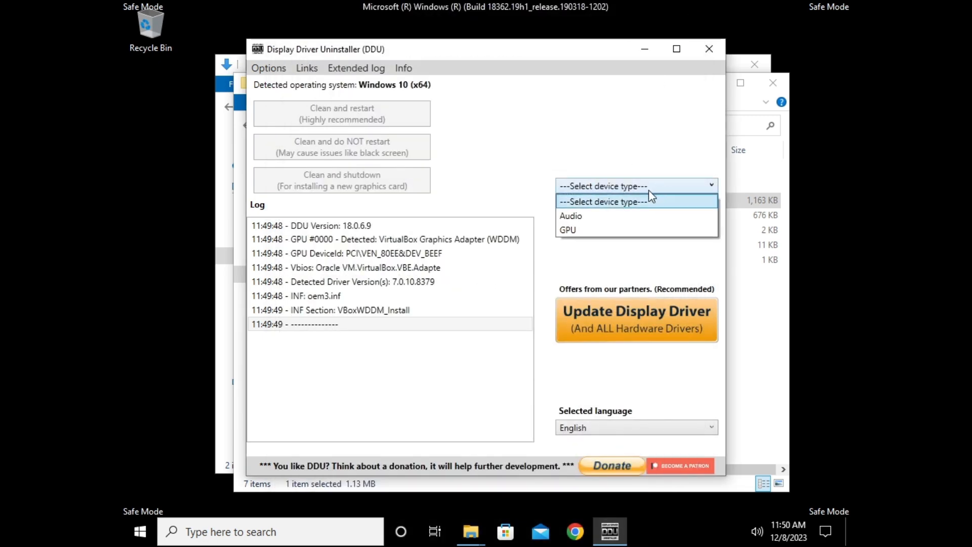
pyautogui.click(569, 230)
pyautogui.click(615, 204)
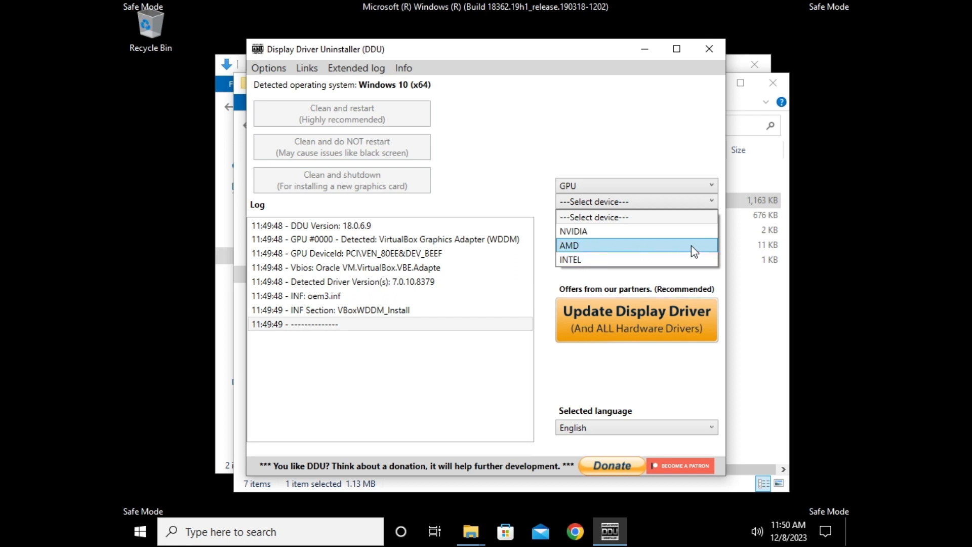
pyautogui.click(604, 246)
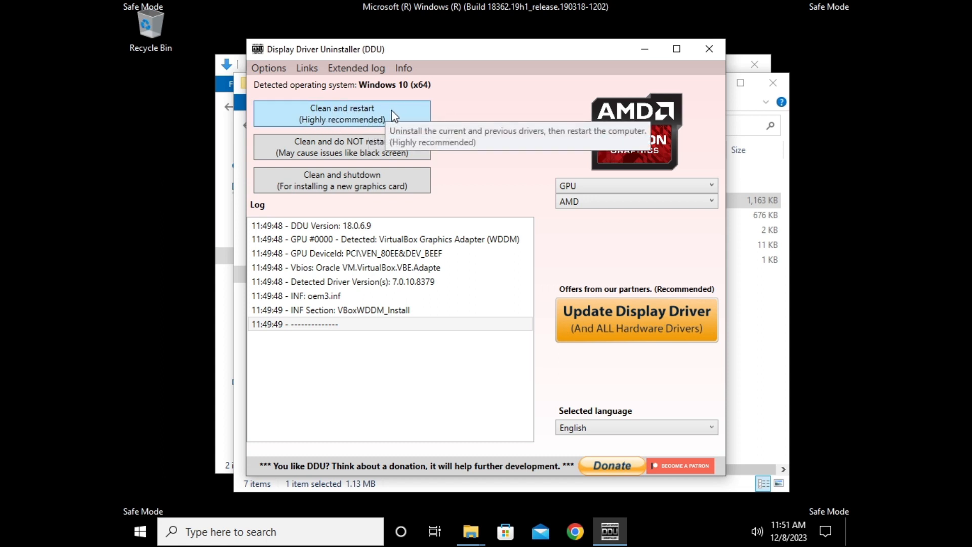
pyautogui.click(390, 111)
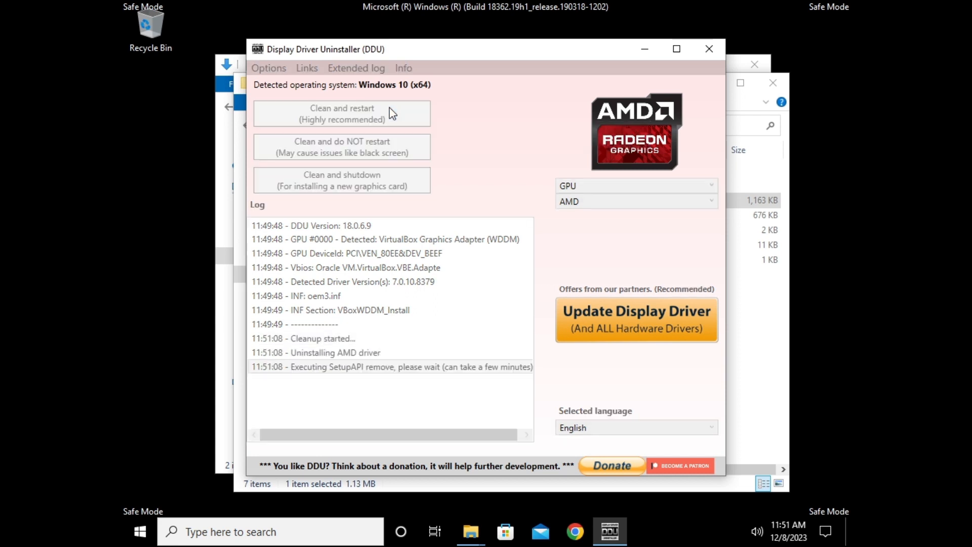